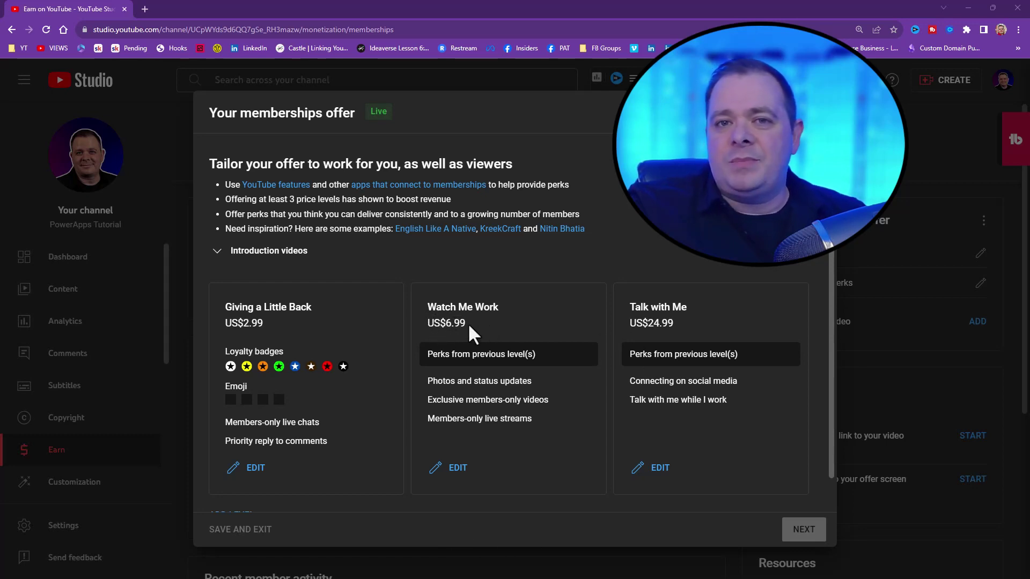
pyautogui.moveTo(465, 322); pyautogui.dragTo(435, 323)
pyautogui.click(484, 304)
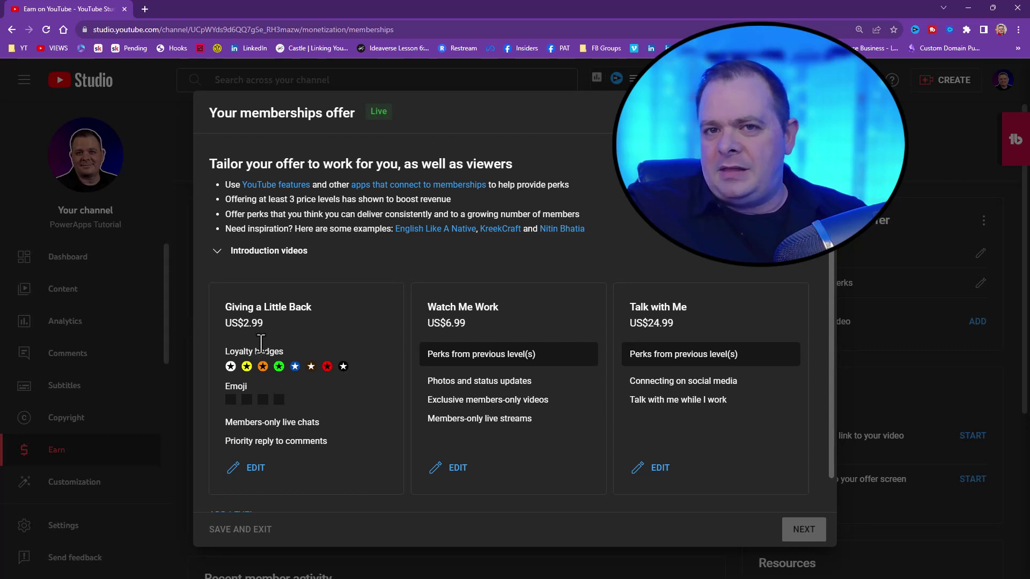
pyautogui.moveTo(290, 314); pyautogui.dragTo(223, 312)
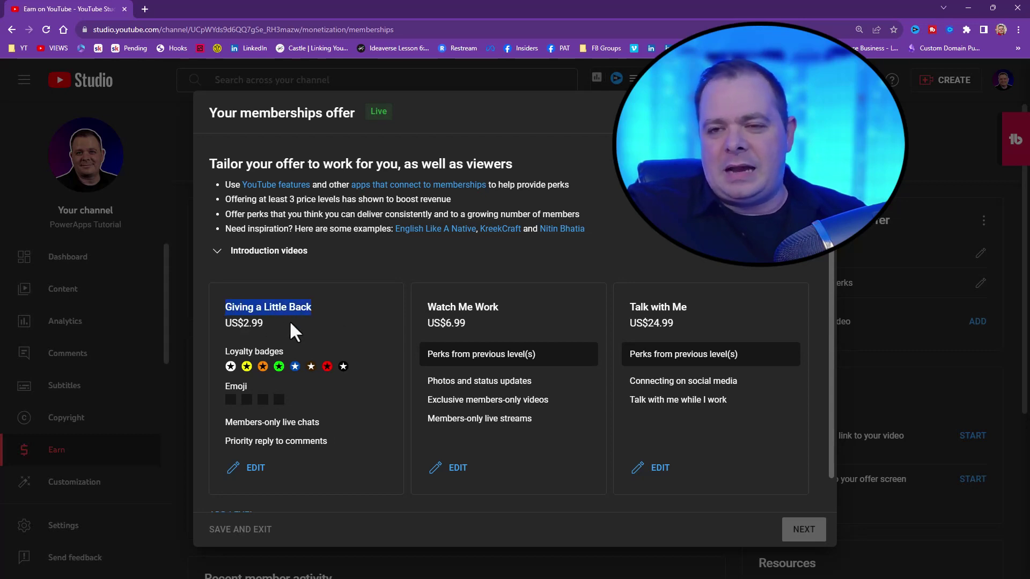
pyautogui.click(322, 345)
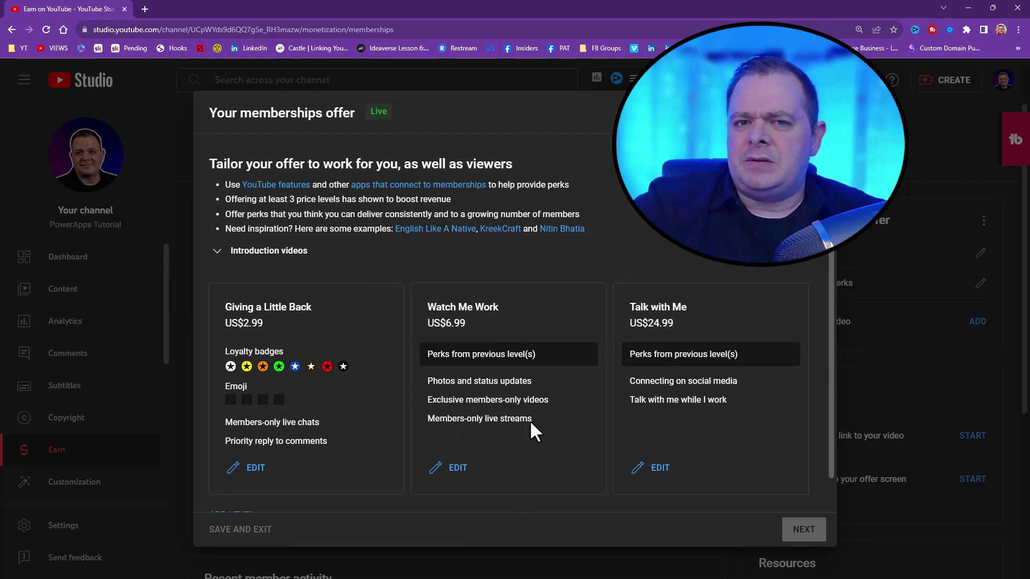
pyautogui.moveTo(530, 419); pyautogui.dragTo(429, 420)
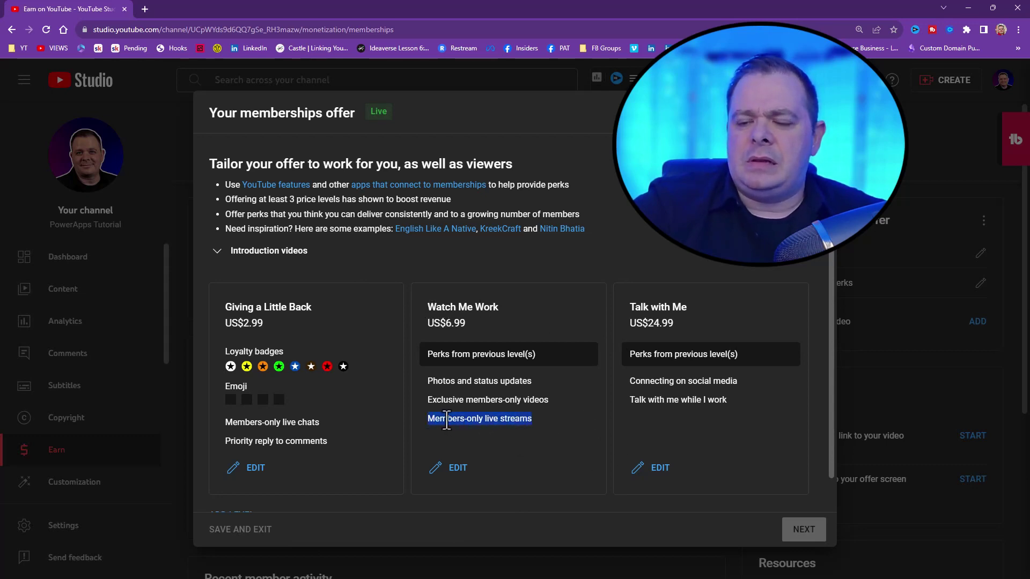
pyautogui.click(555, 430)
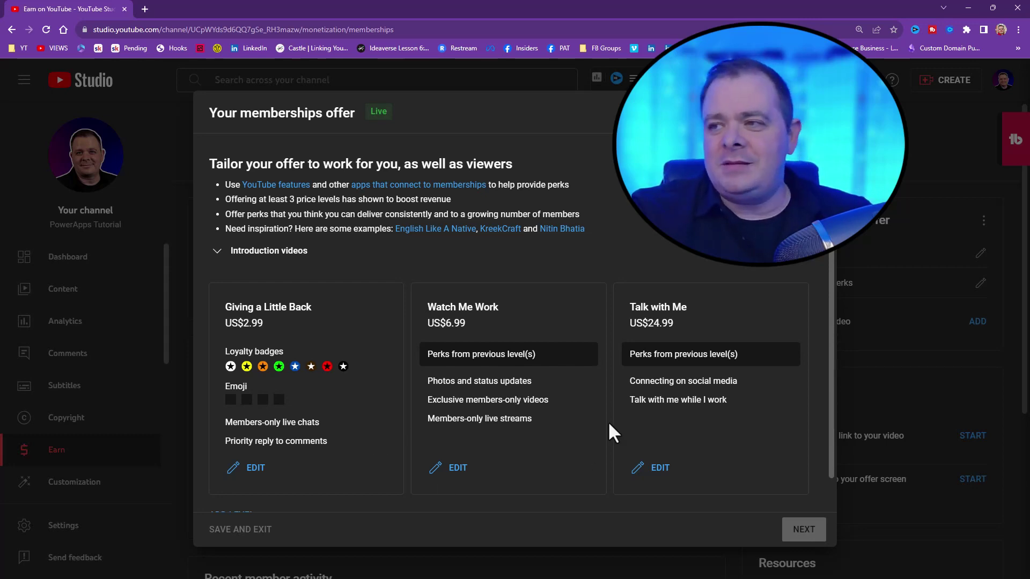
pyautogui.moveTo(628, 304); pyautogui.dragTo(704, 326)
pyautogui.click(704, 326)
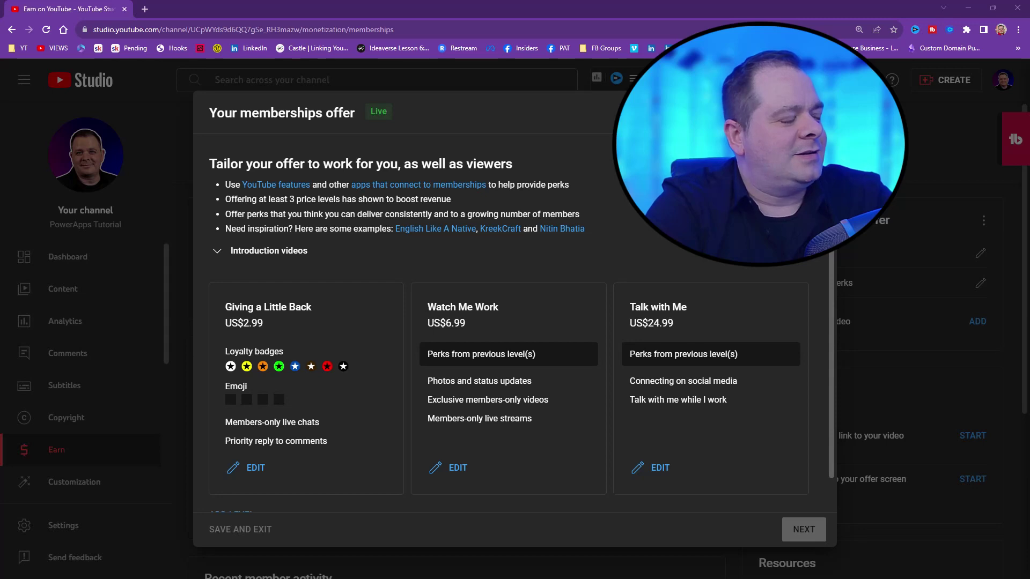
# - Bring Notepad forward, add a blank Untitled tab, and move the window down-left
pyautogui.hotkey('alt', 'Tab')
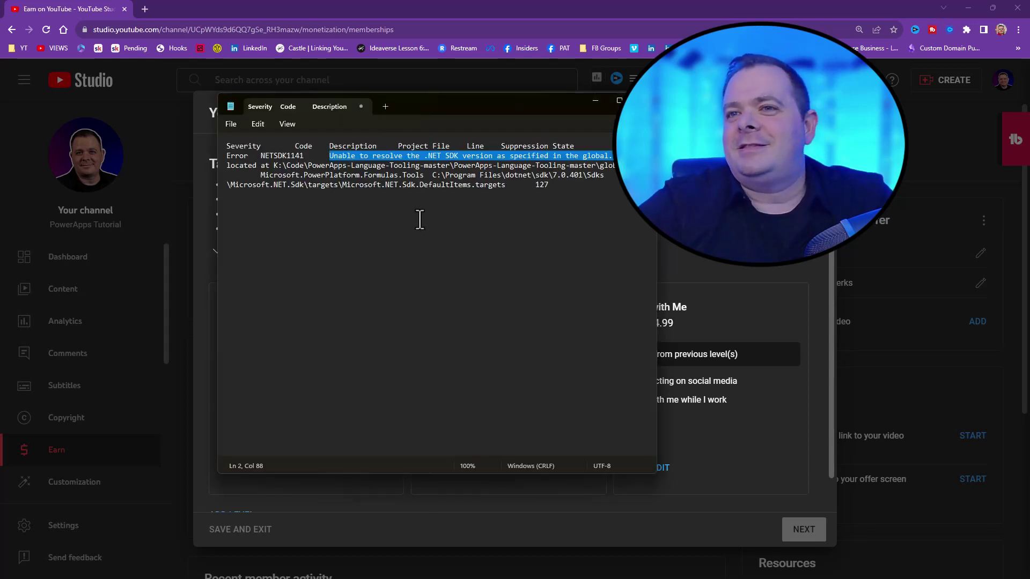
pyautogui.click(385, 107)
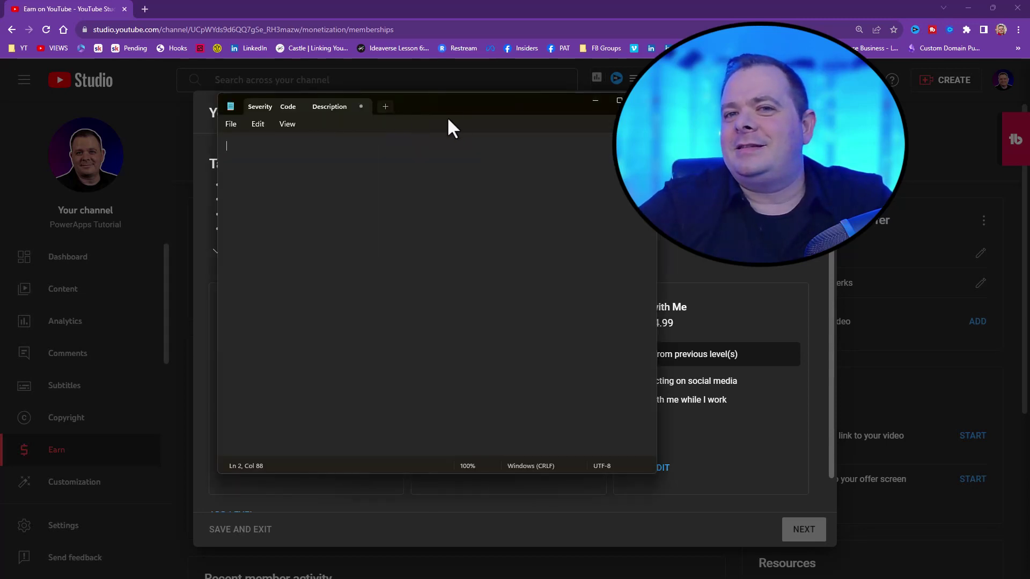
pyautogui.moveTo(554, 104)
pyautogui.mouseDown()
pyautogui.moveTo(433, 213)
pyautogui.moveTo(484, 259)
pyautogui.mouseUp()
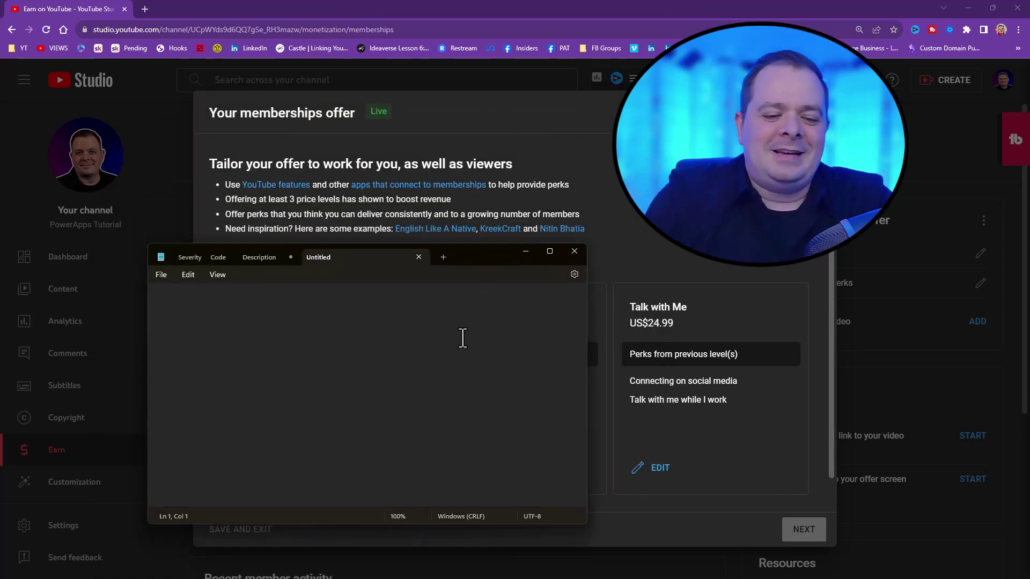
pyautogui.scroll(7, 435, 354)
pyautogui.scroll(7, 403, 370)
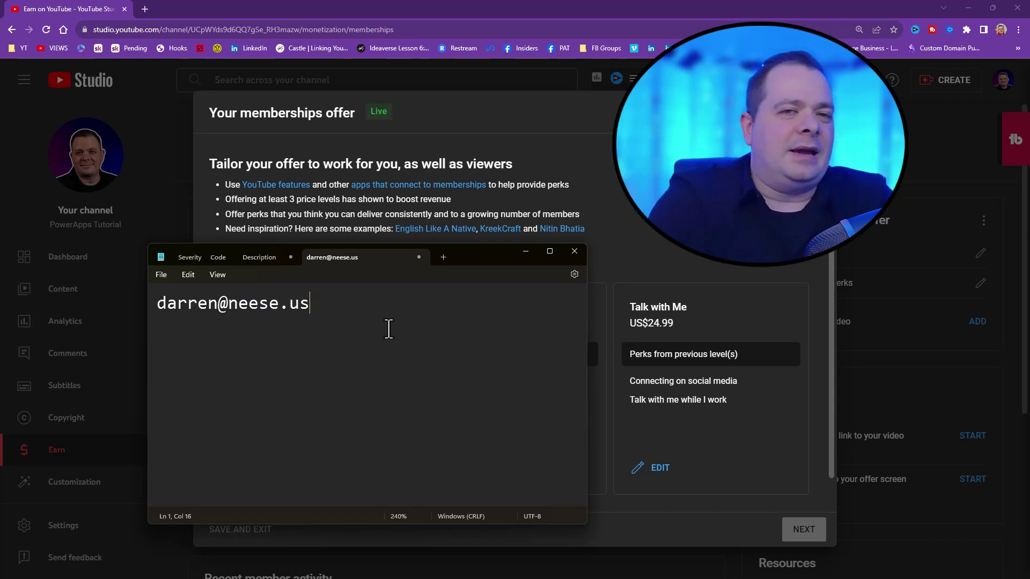
# - Put the second email address on its own line, with a blank line after the first
pyautogui.press('Return')
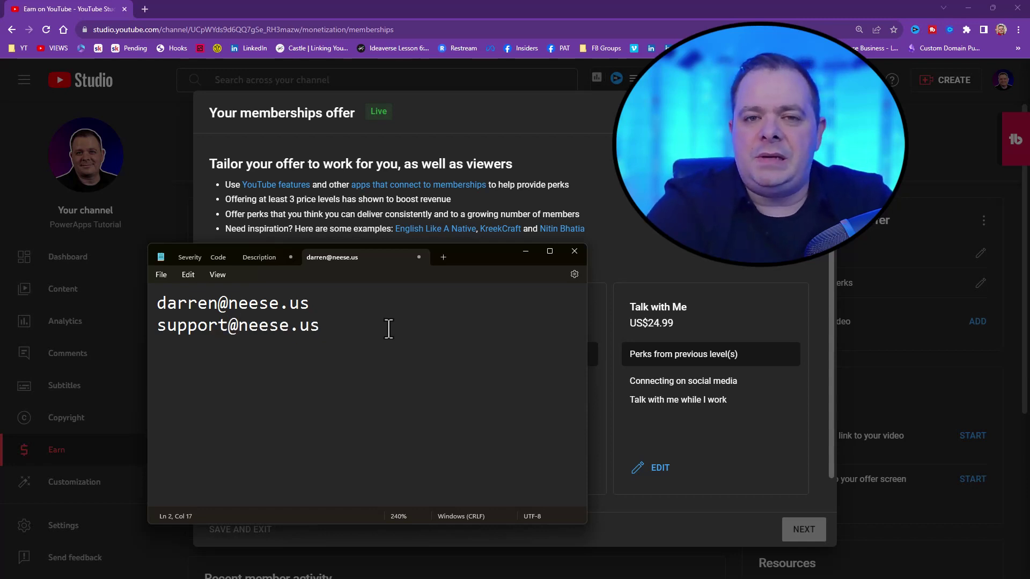
pyautogui.hotkey('shift', 'Home')
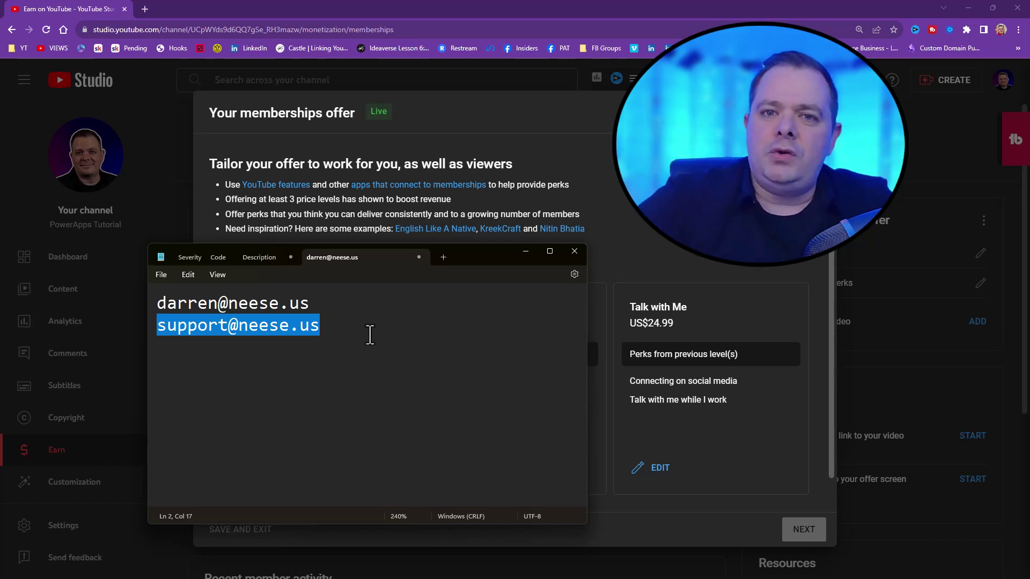
pyautogui.click(352, 306)
pyautogui.press('Return')
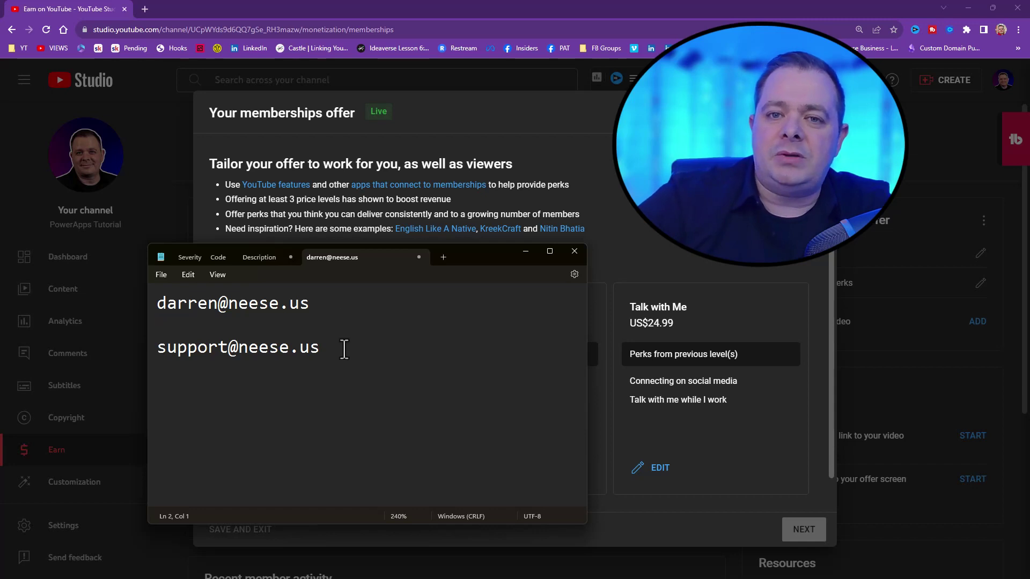
# - Repeatedly highlight and deselect the second email address, then the first
pyautogui.moveTo(329, 354); pyautogui.dragTo(157, 360)
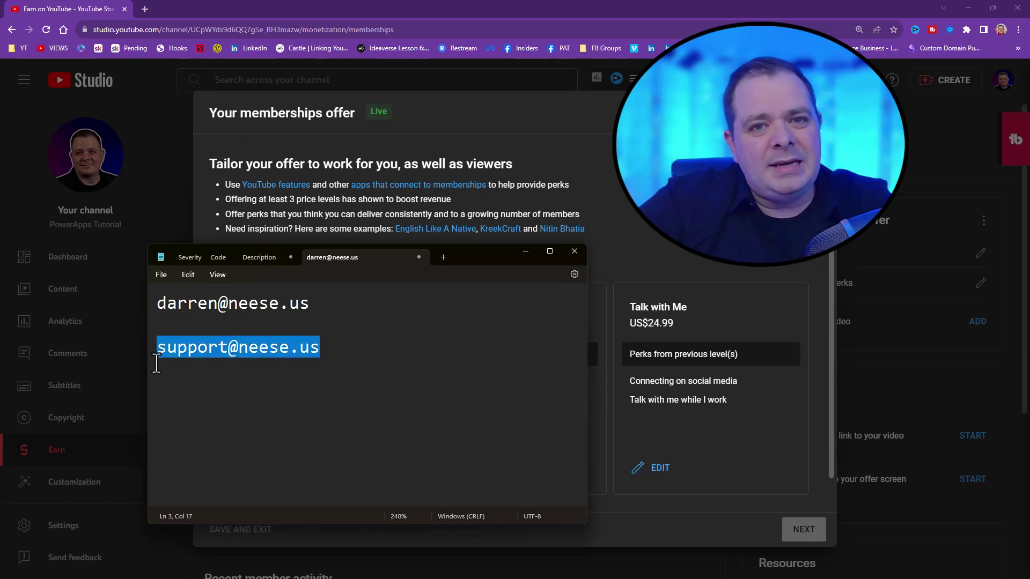
pyautogui.click(338, 348)
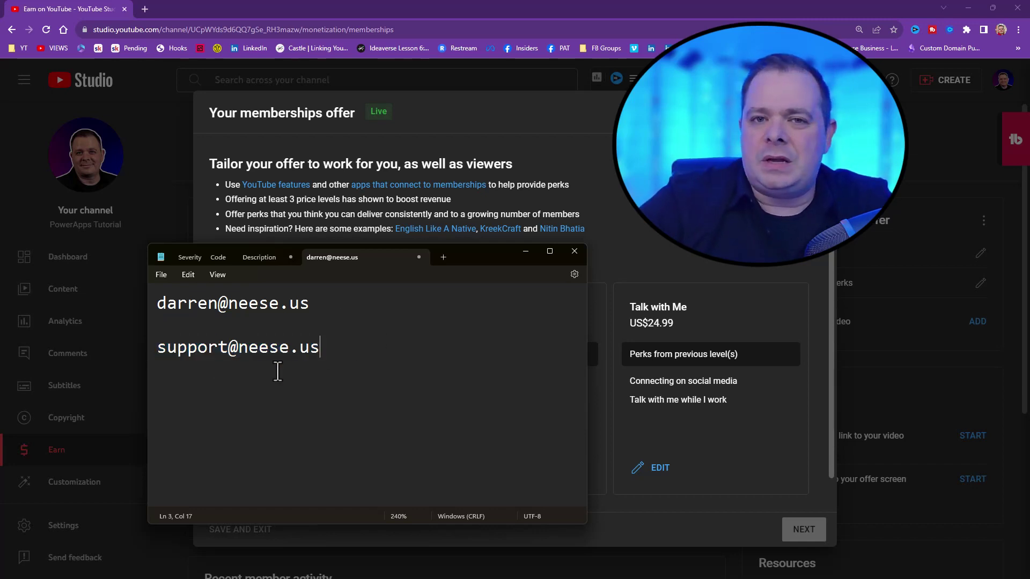
pyautogui.moveTo(342, 353); pyautogui.dragTo(138, 354)
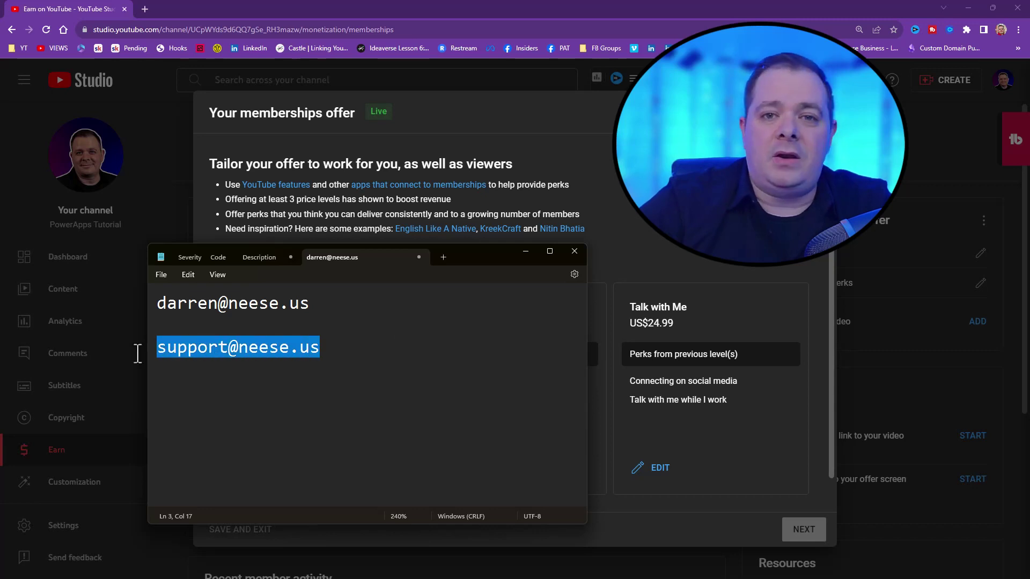
pyautogui.click(274, 362)
pyautogui.moveTo(357, 352); pyautogui.dragTo(159, 354)
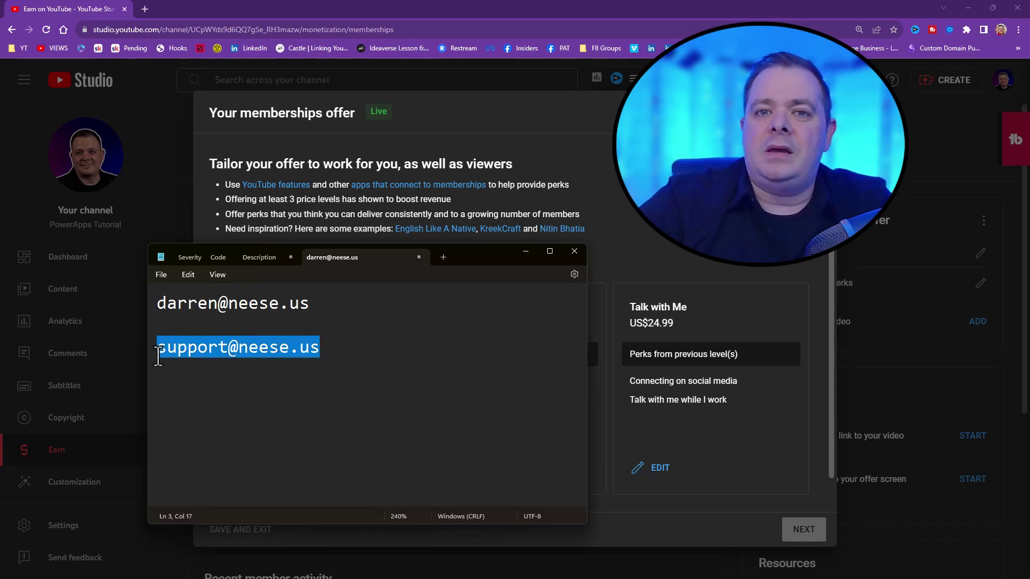
pyautogui.click(253, 351)
pyautogui.moveTo(386, 348); pyautogui.dragTo(143, 359)
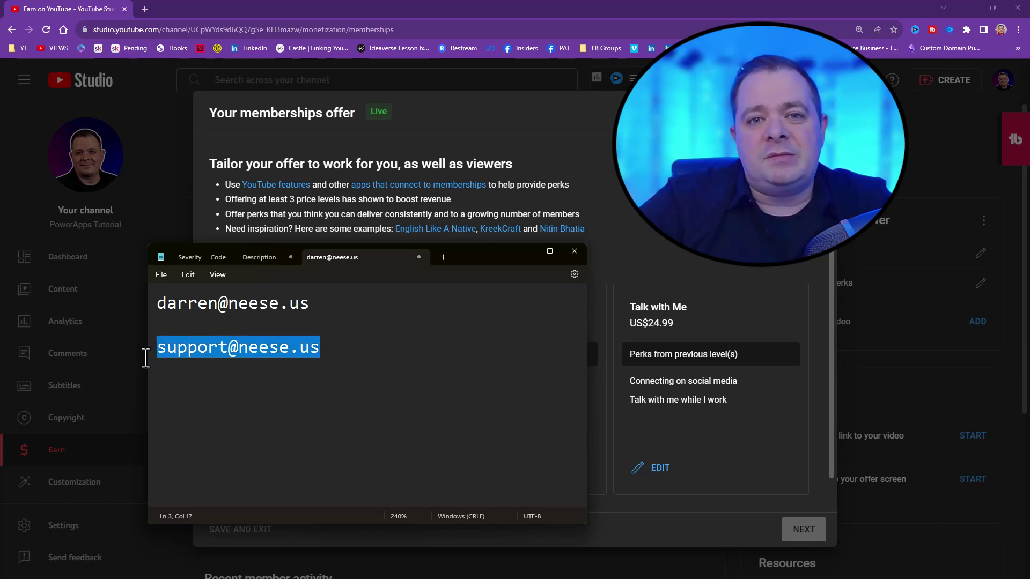
pyautogui.click(295, 354)
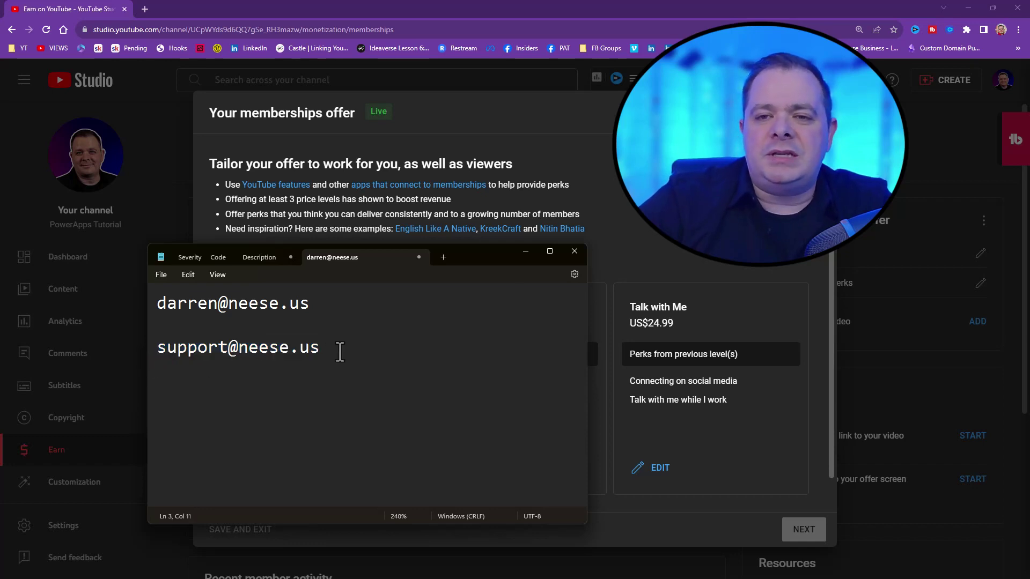
pyautogui.moveTo(327, 344); pyautogui.dragTo(146, 350)
pyautogui.click(279, 349)
pyautogui.moveTo(338, 346); pyautogui.dragTo(147, 352)
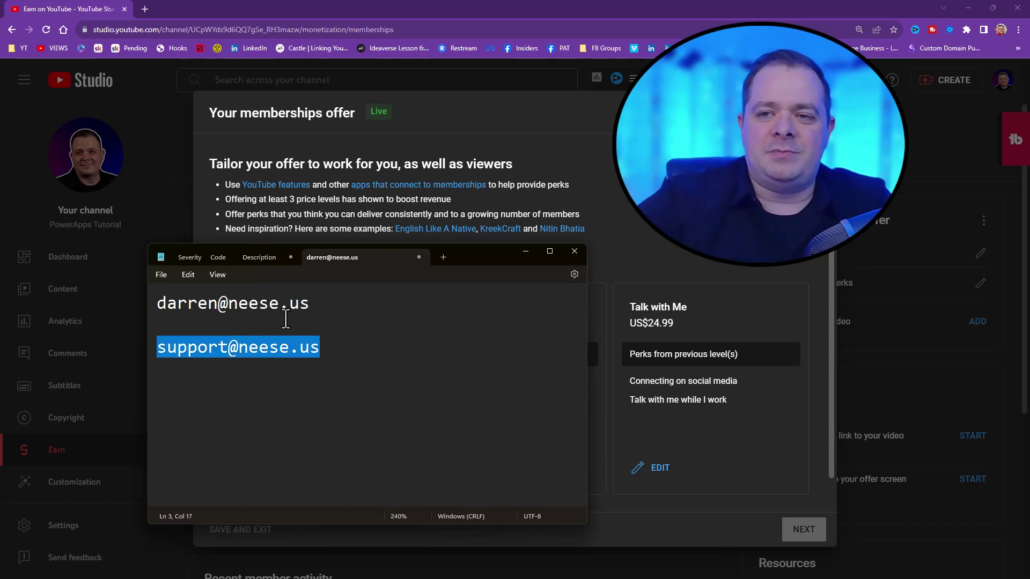
pyautogui.moveTo(317, 304); pyautogui.dragTo(129, 304)
pyautogui.click(348, 329)
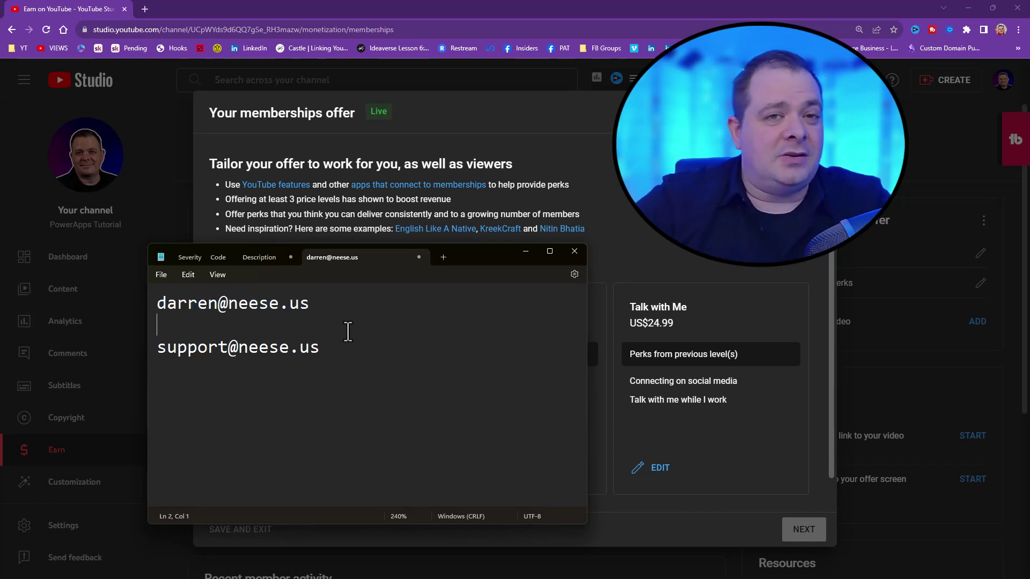
pyautogui.click(360, 299)
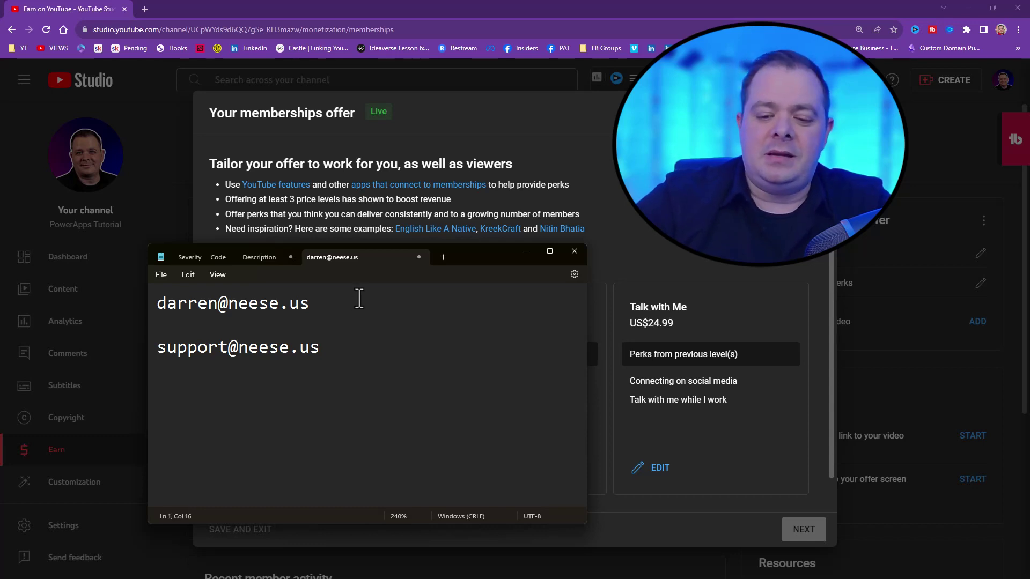
pyautogui.press('Delete')
pyautogui.moveTo(346, 331); pyautogui.dragTo(147, 303)
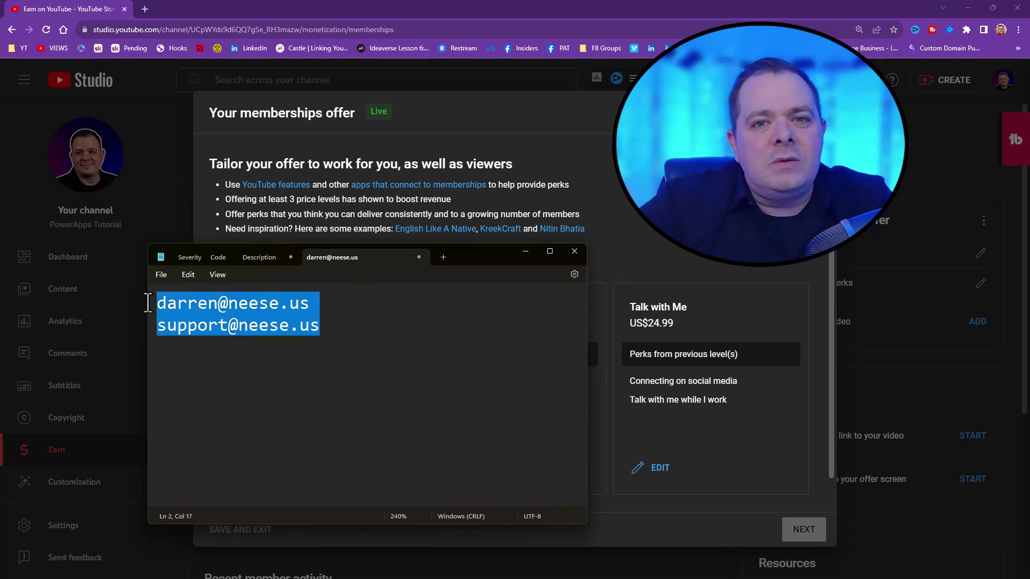
pyautogui.click(341, 333)
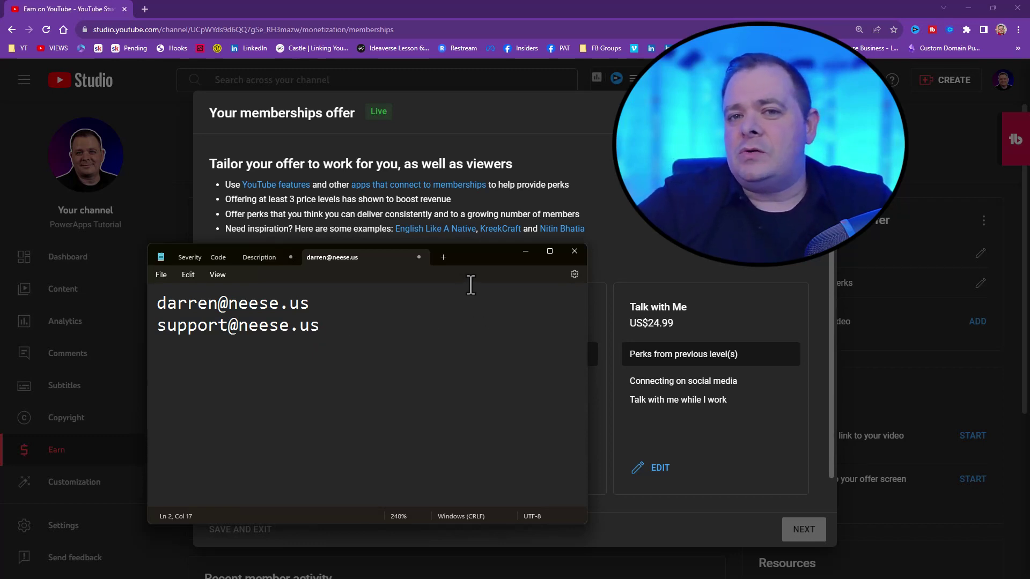
pyautogui.moveTo(332, 328); pyautogui.dragTo(153, 310)
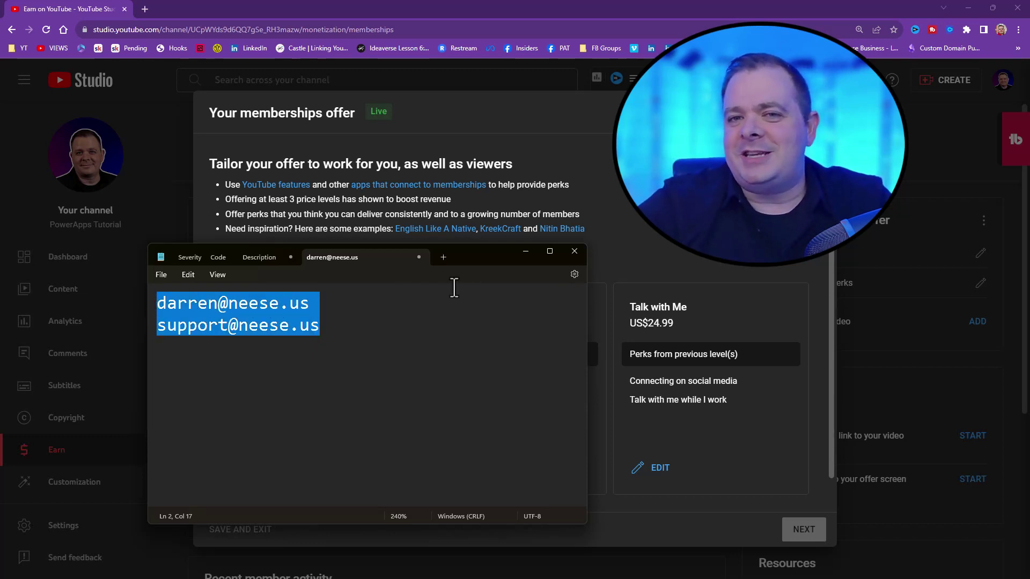
pyautogui.click(431, 324)
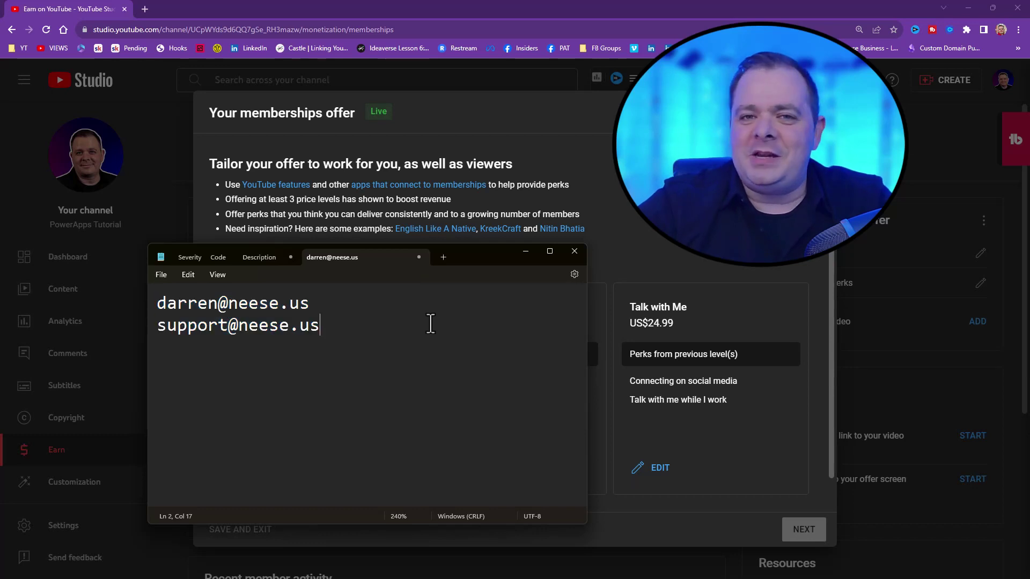
# - Minimize Notepad to reveal the memberships offer, then switch to the Skool window
pyautogui.click(526, 251)
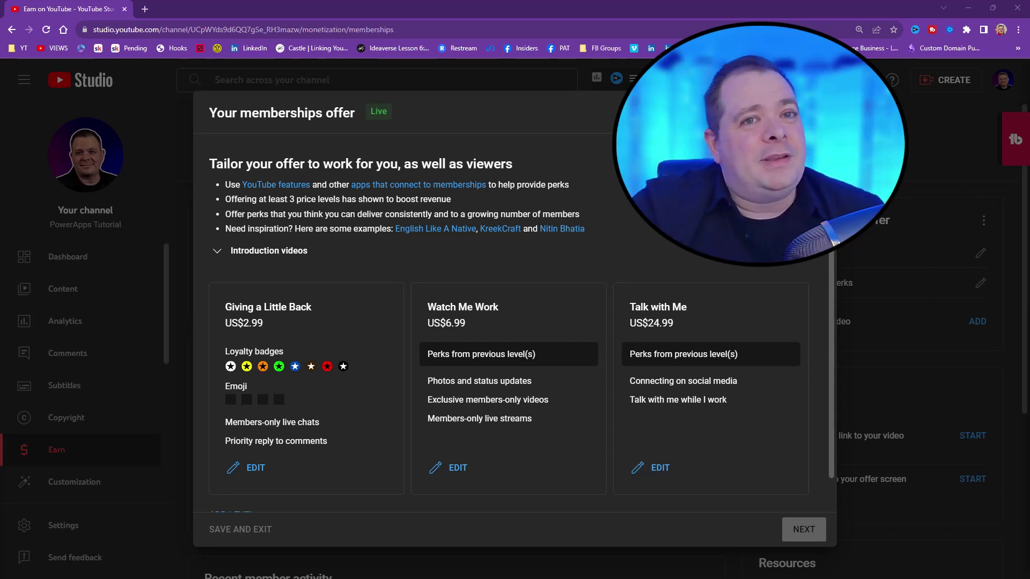
pyautogui.hotkey('alt', 'Tab')
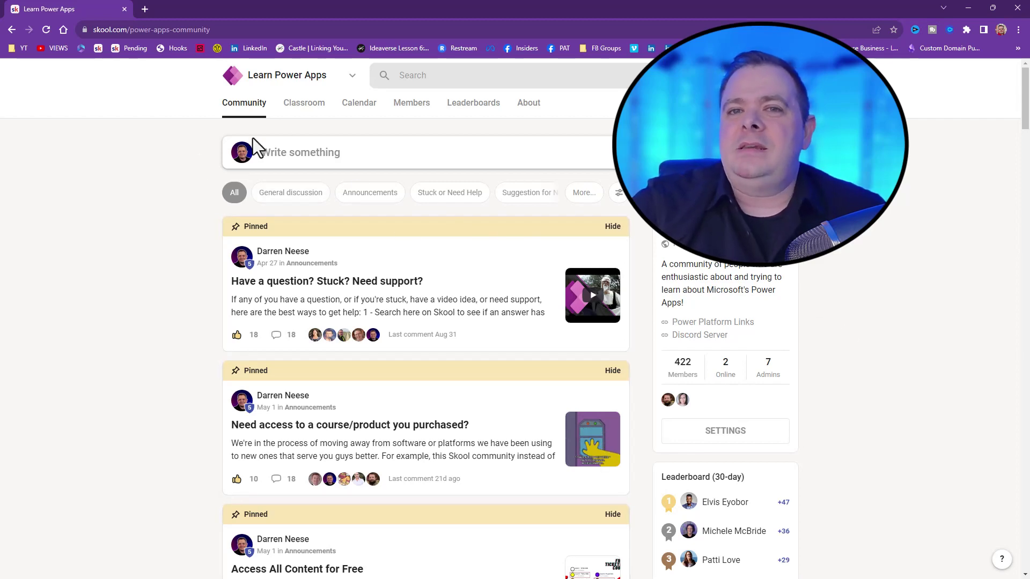
# - Browse Classroom, Members and Leaderboards, noting the Level 2 - Yellow Belt level, then return to the feed
pyautogui.click(304, 102)
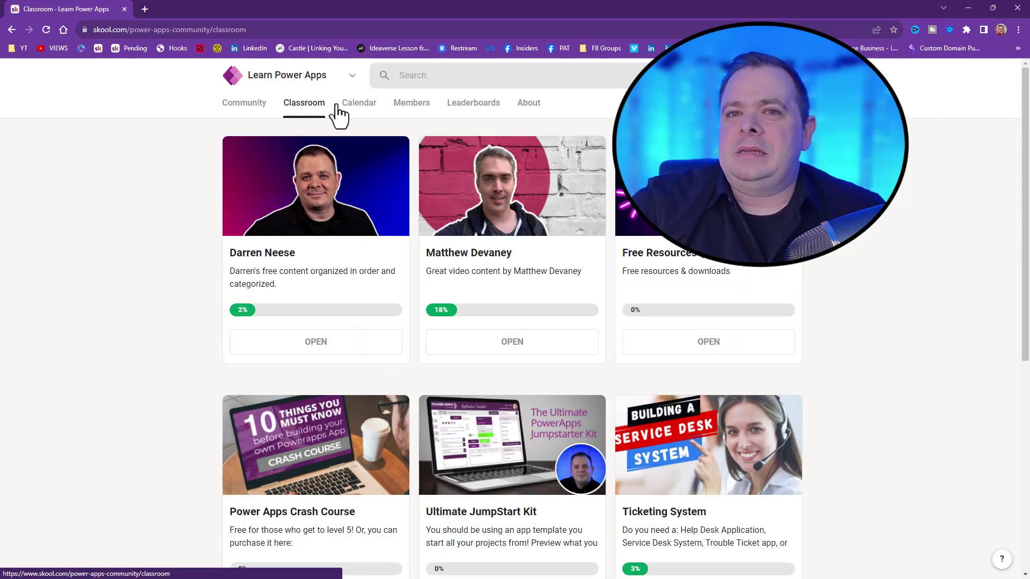
pyautogui.click(411, 102)
pyautogui.click(474, 102)
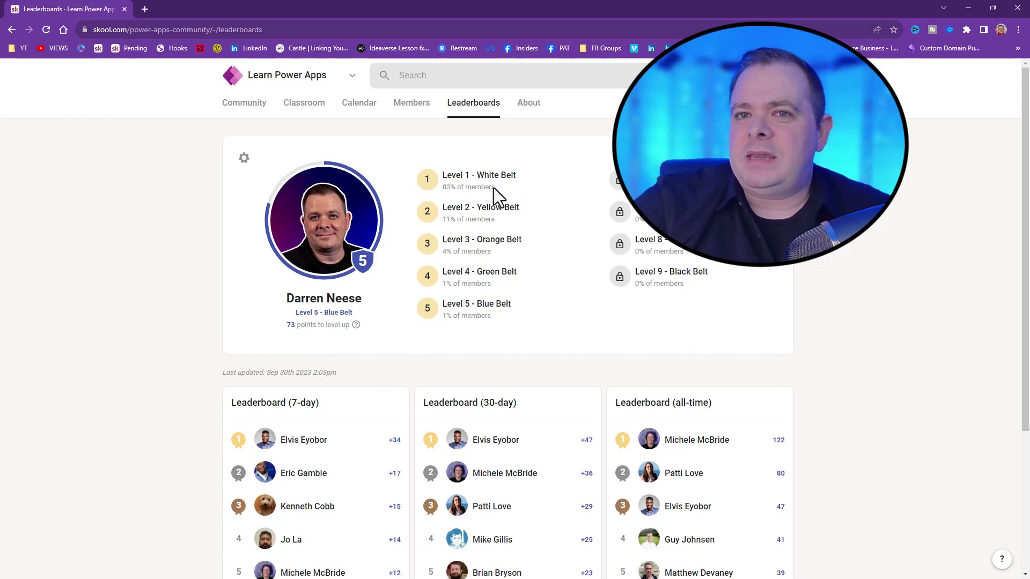
pyautogui.moveTo(522, 210); pyautogui.dragTo(441, 211)
pyautogui.click(545, 210)
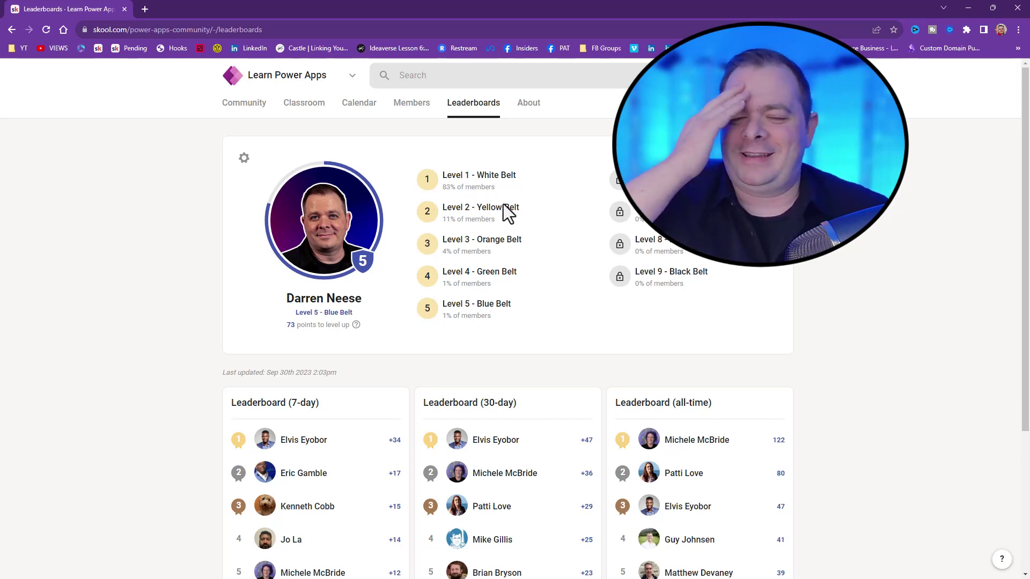
pyautogui.click(244, 102)
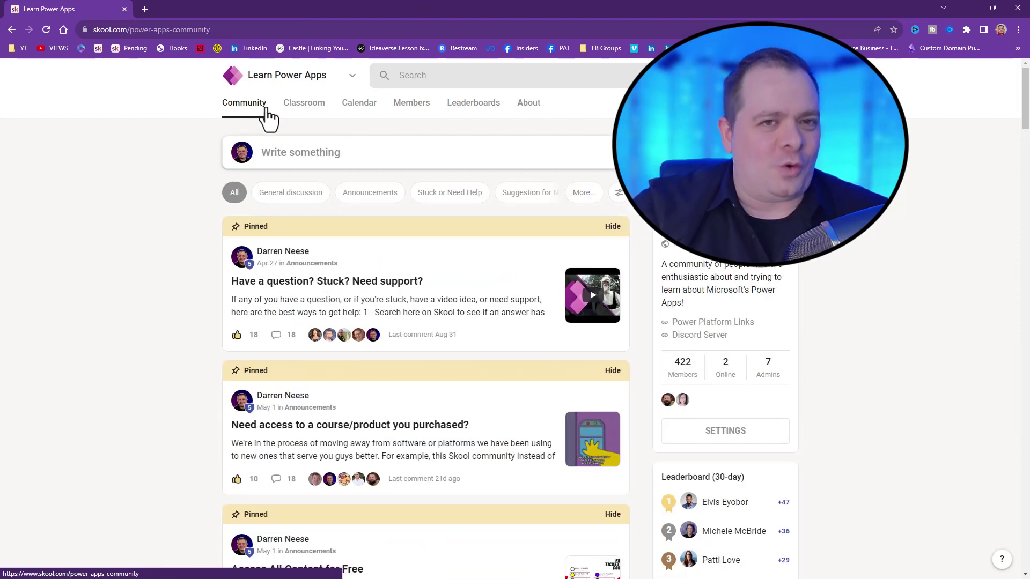
pyautogui.scroll(-2, 149, 310)
# - Open and expand the Access All Content for Free post, and view its enlarged belt-rewards image
pyautogui.click(370, 406)
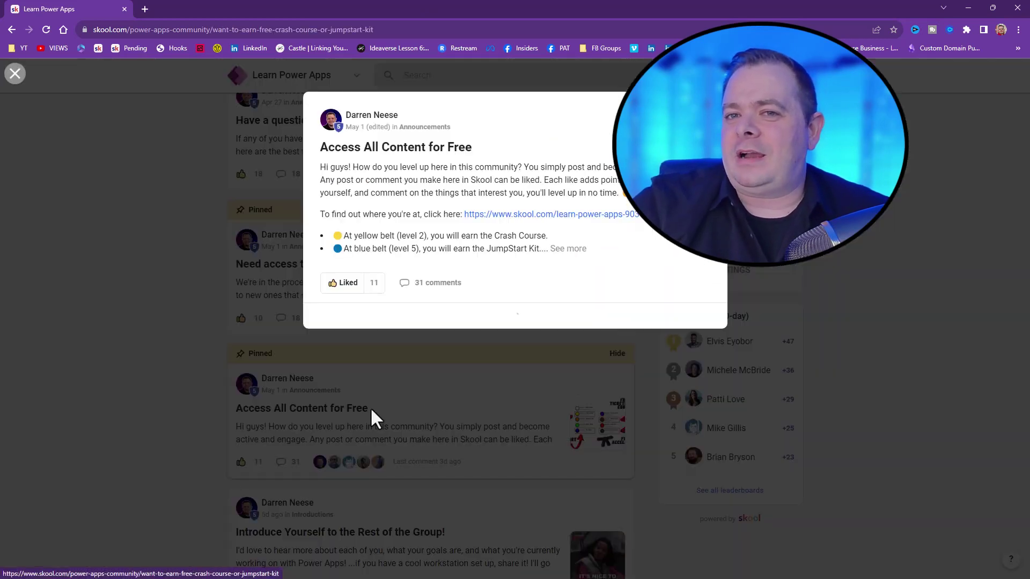
pyautogui.click(577, 259)
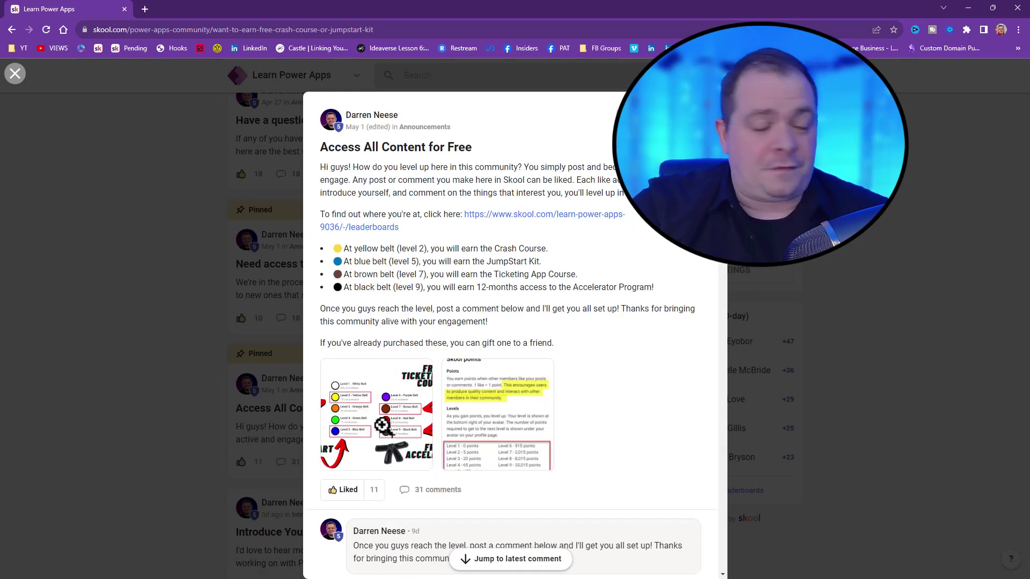
pyautogui.click(369, 414)
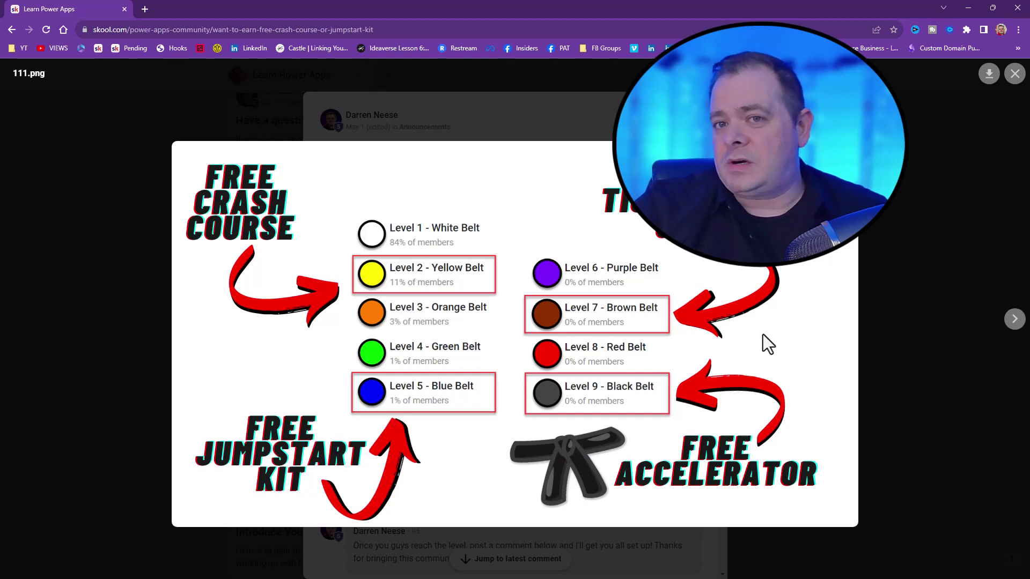
pyautogui.click(593, 119)
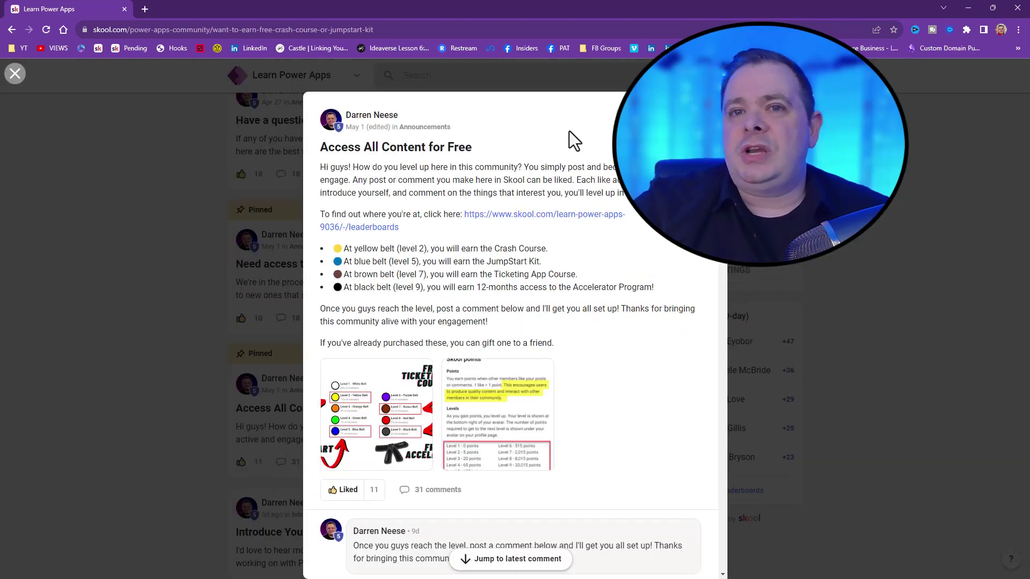
# - Close the post, merge the Skool window into the main browser, and return to the YouTube Studio tab
pyautogui.press('Escape')
pyautogui.moveTo(279, 19); pyautogui.dragTo(433, 111)
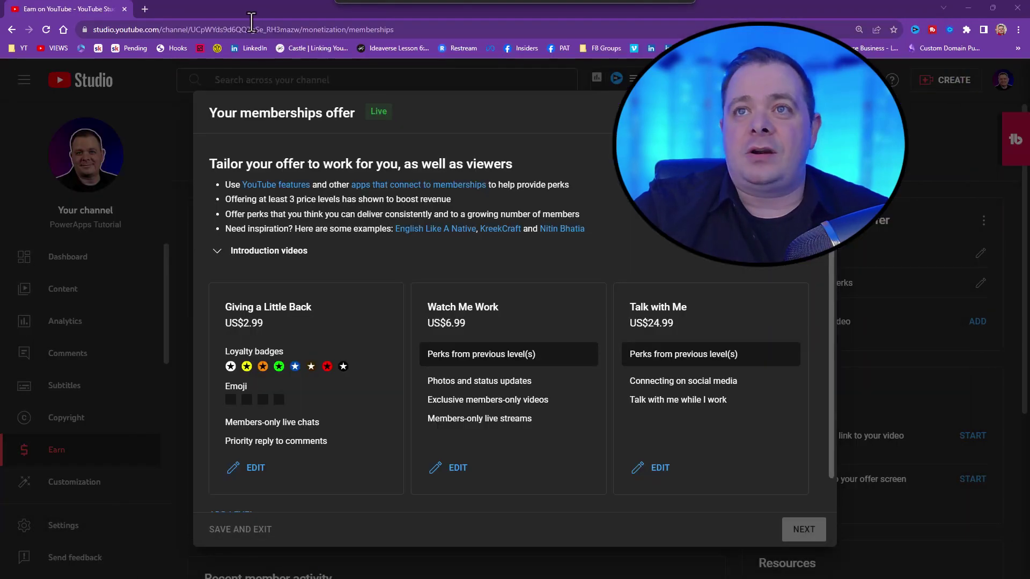
pyautogui.moveTo(279, 119); pyautogui.dragTo(185, 9)
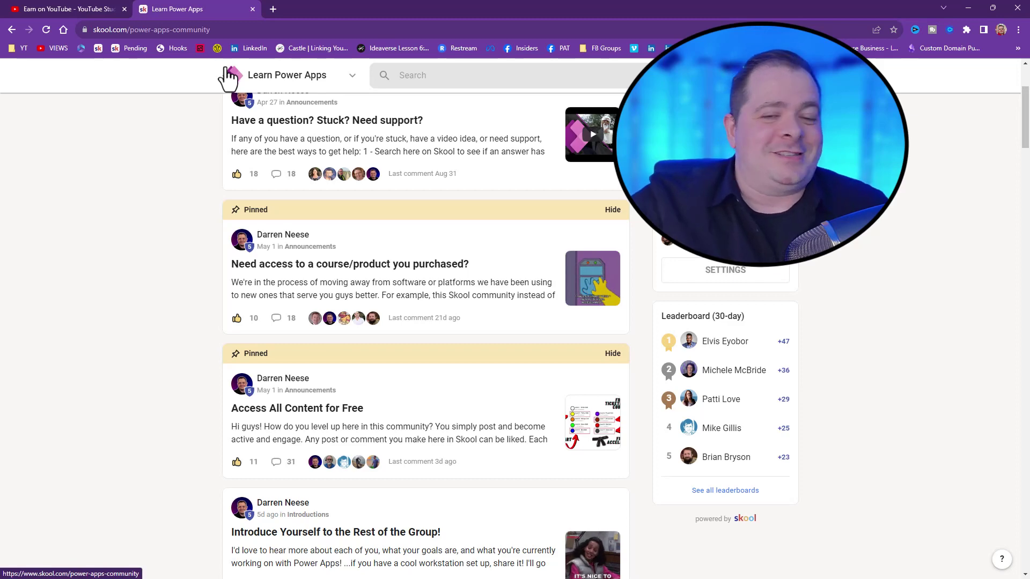
pyautogui.click(68, 9)
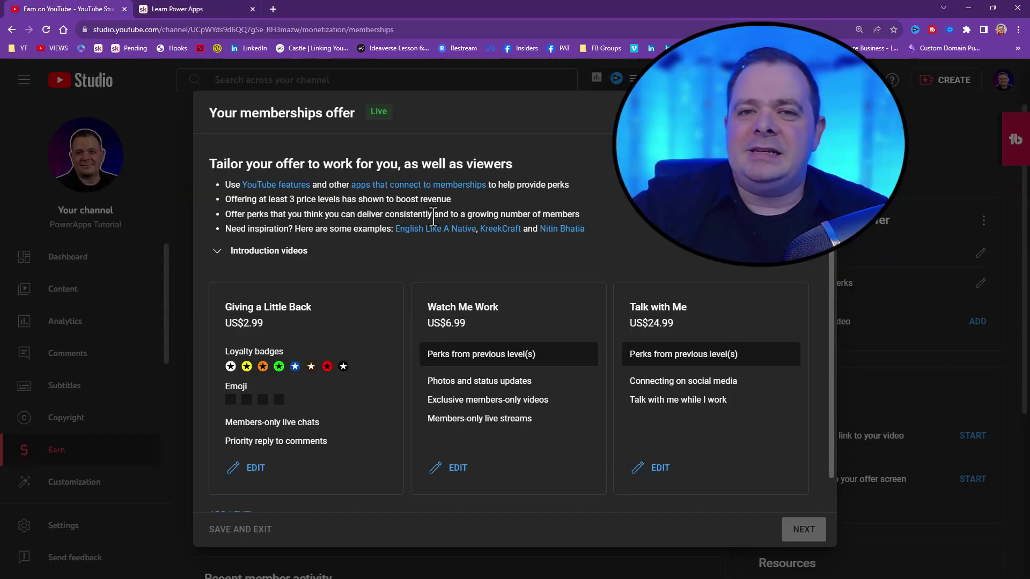
pyautogui.moveTo(432, 214); pyautogui.dragTo(354, 205)
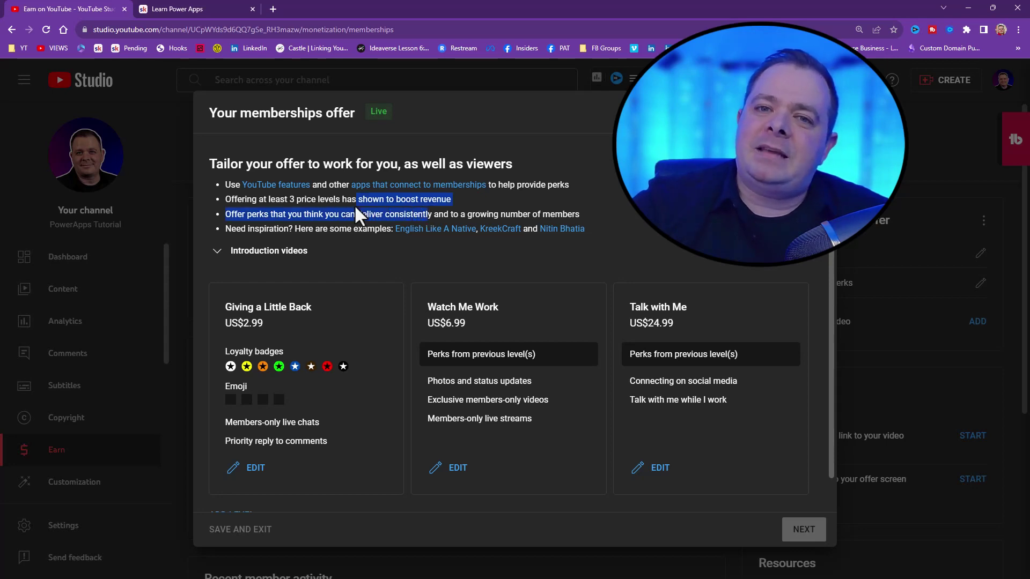
pyautogui.click(499, 213)
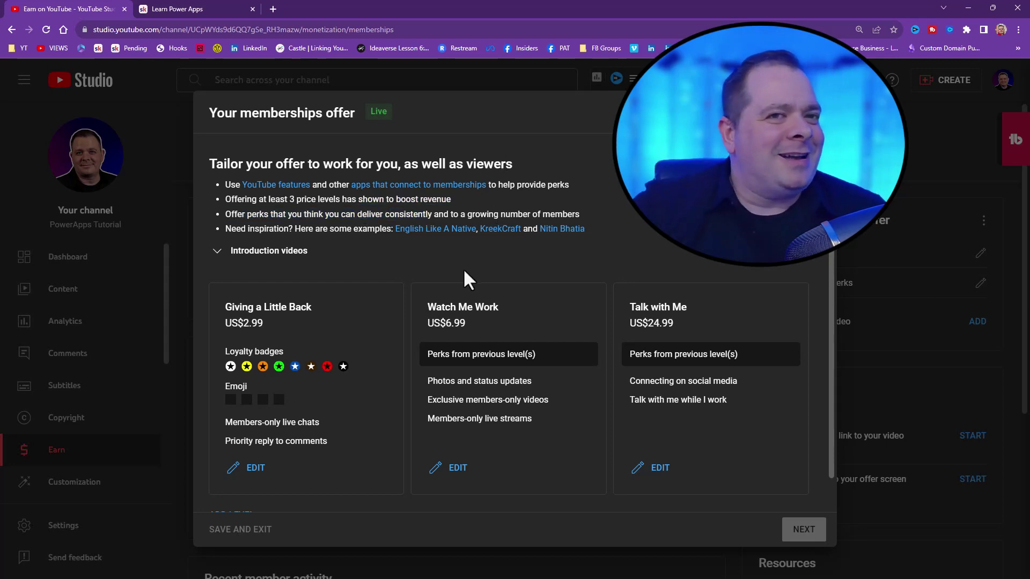